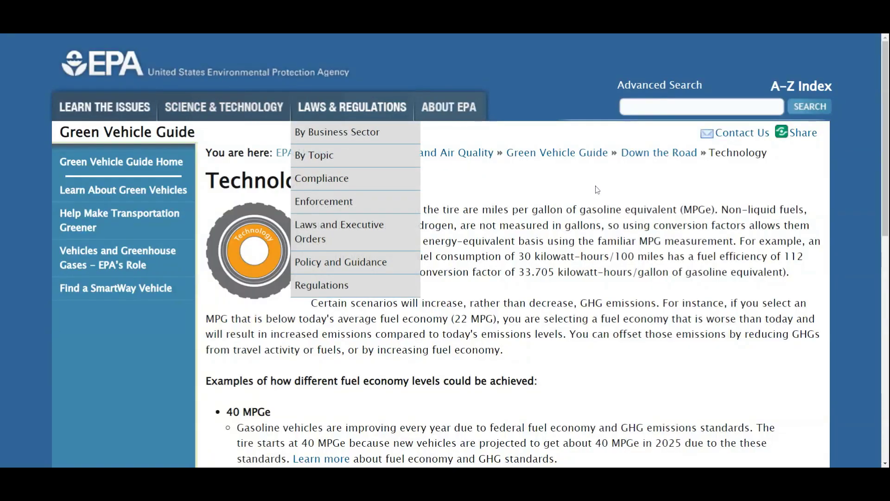
{"action": "scroll", "coordinate": [652, 204], "scroll_direction": "down", "scroll_amount": 2}
{"action": "scroll", "coordinate": [652, 204], "scroll_direction": "down", "scroll_amount": 3}
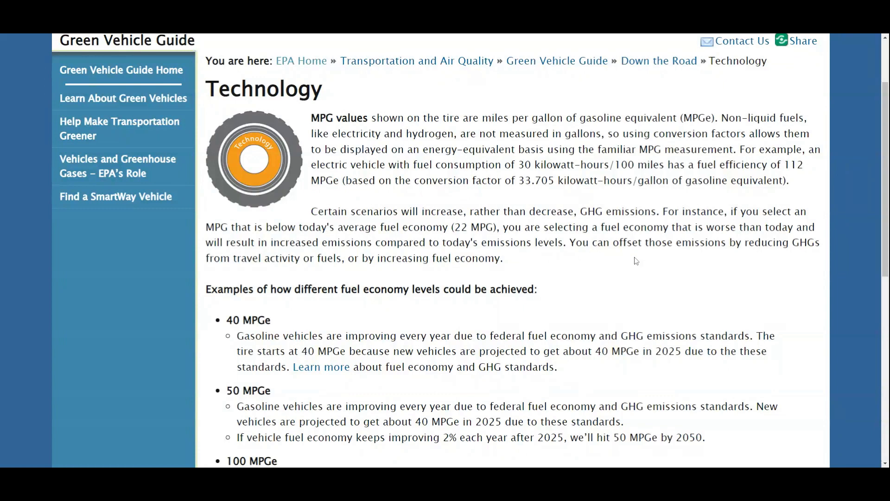
{"action": "scroll", "coordinate": [629, 270], "scroll_direction": "down", "scroll_amount": 3}
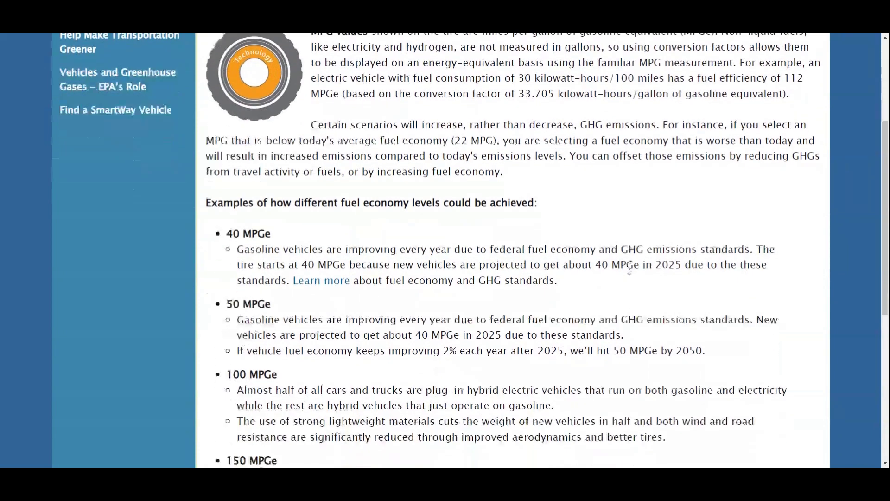
{"action": "scroll", "coordinate": [629, 269], "scroll_direction": "down", "scroll_amount": 1}
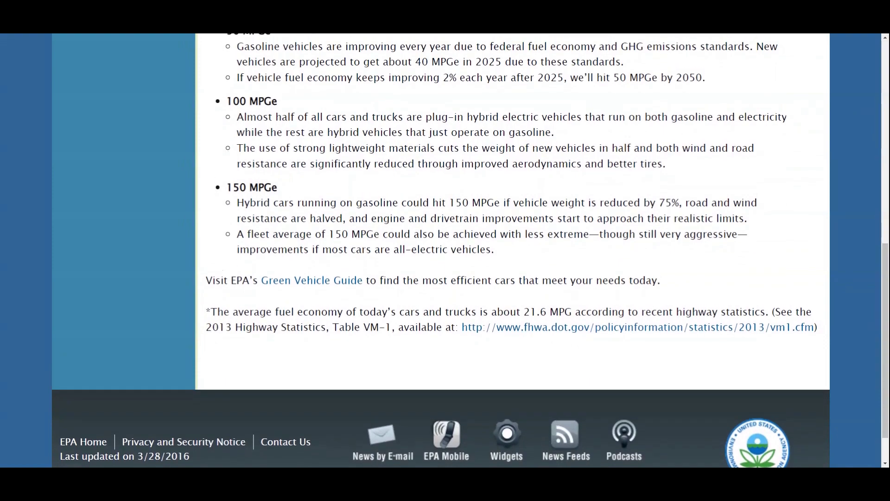
{"action": "scroll", "coordinate": [627, 268], "scroll_direction": "up", "scroll_amount": 5}
{"action": "scroll", "coordinate": [627, 268], "scroll_direction": "up", "scroll_amount": 5}
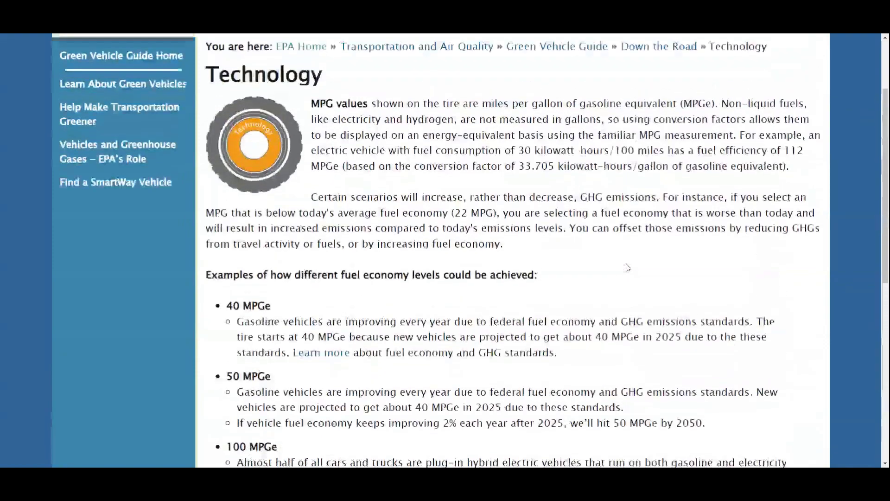
{"action": "scroll", "coordinate": [627, 268], "scroll_direction": "up", "scroll_amount": 1}
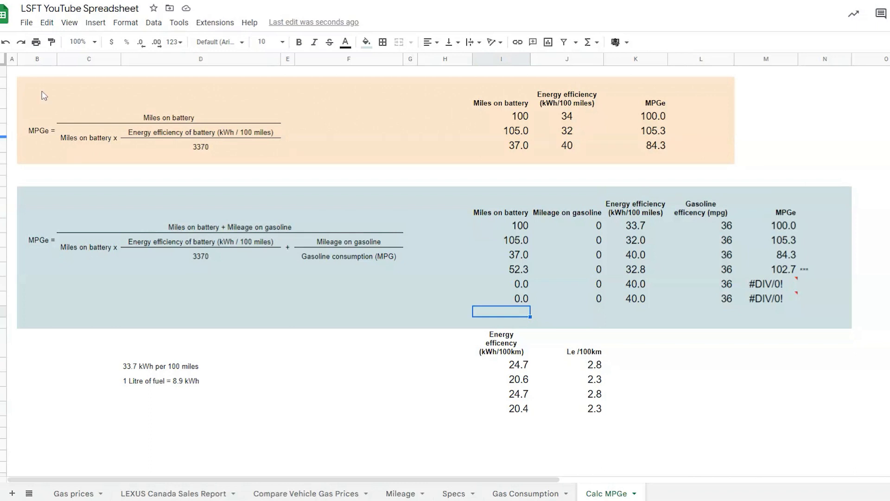
{"action": "left_click_drag", "start_coordinate": [36, 85], "coordinate": [707, 159]}
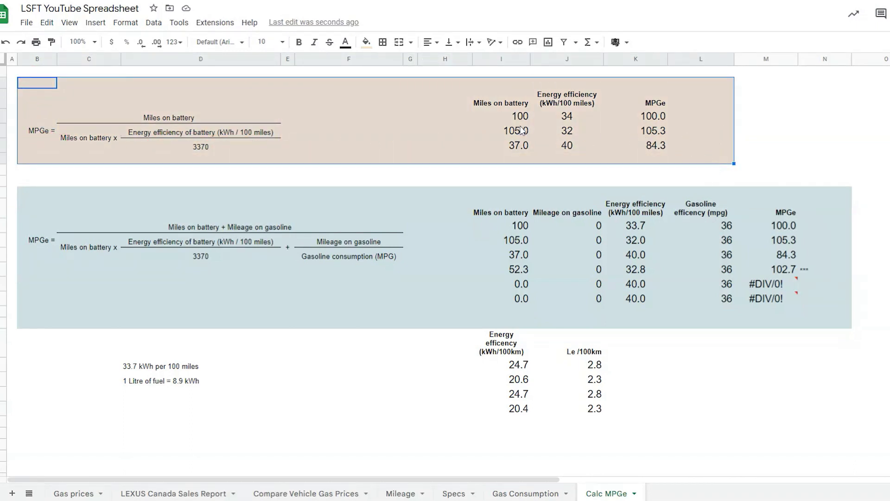
{"action": "left_click", "coordinate": [520, 120]}
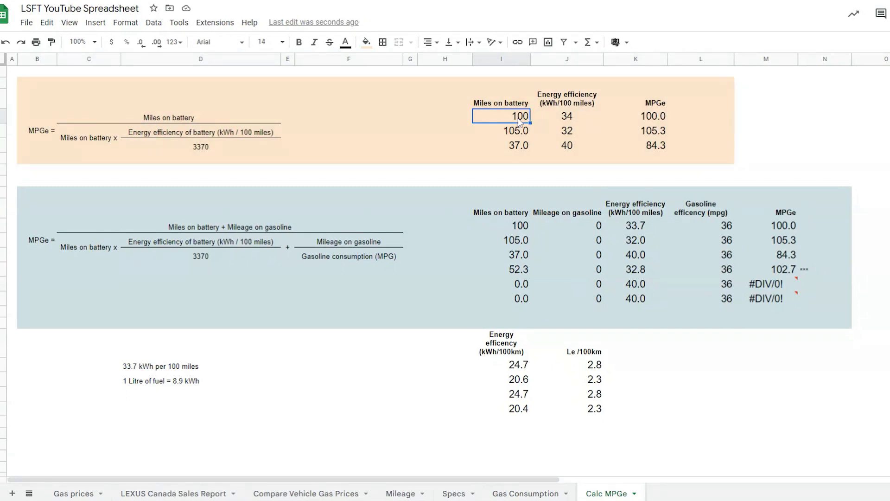
{"action": "left_click", "coordinate": [566, 122]}
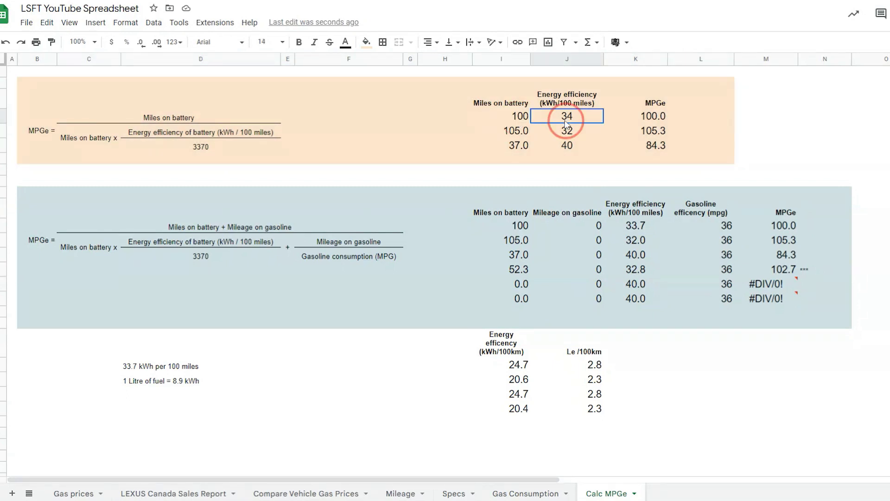
{"action": "left_click", "coordinate": [644, 120]}
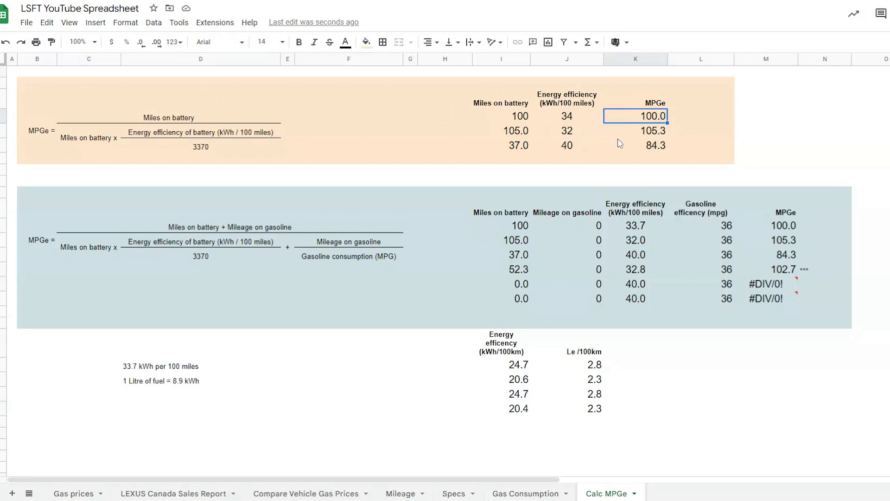
{"action": "left_click", "coordinate": [509, 135]}
{"action": "left_click", "coordinate": [570, 134]}
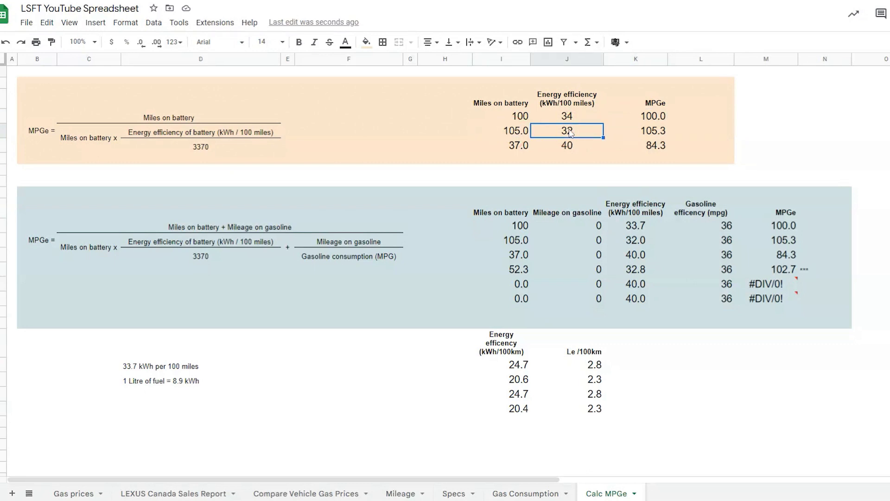
{"action": "left_click", "coordinate": [648, 135]}
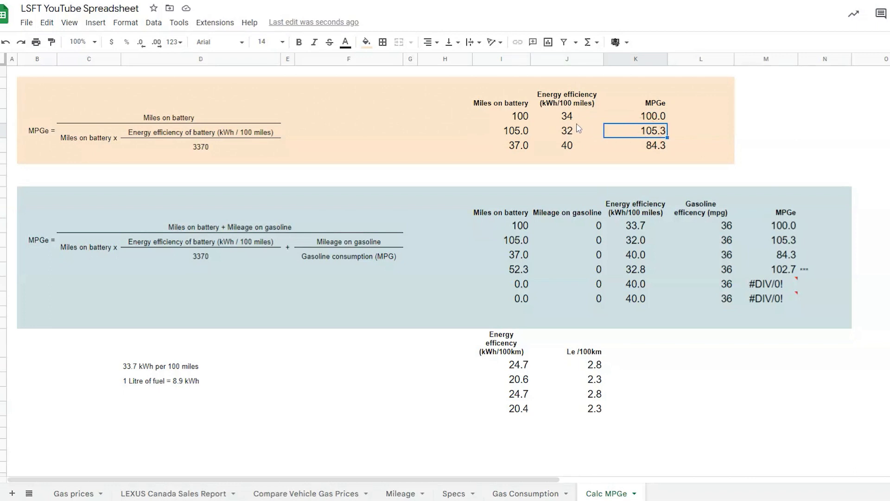
{"action": "left_click_drag", "start_coordinate": [569, 117], "coordinate": [569, 144]}
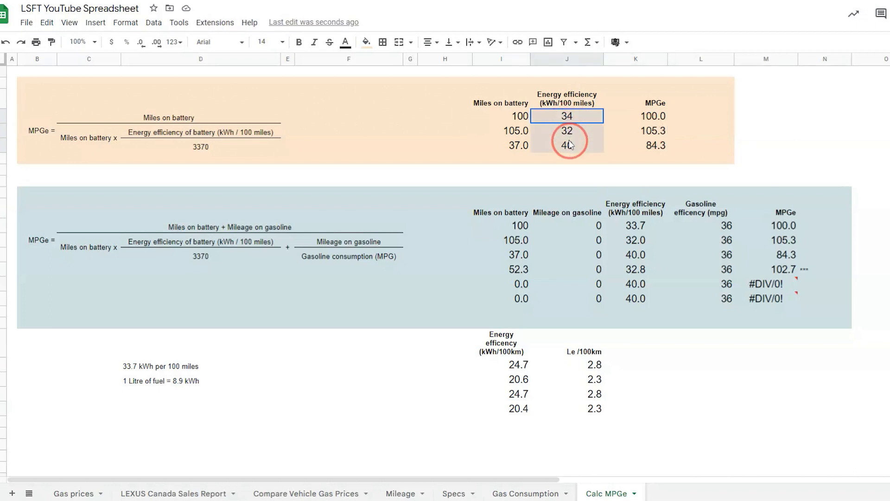
{"action": "left_click", "coordinate": [156, 43]}
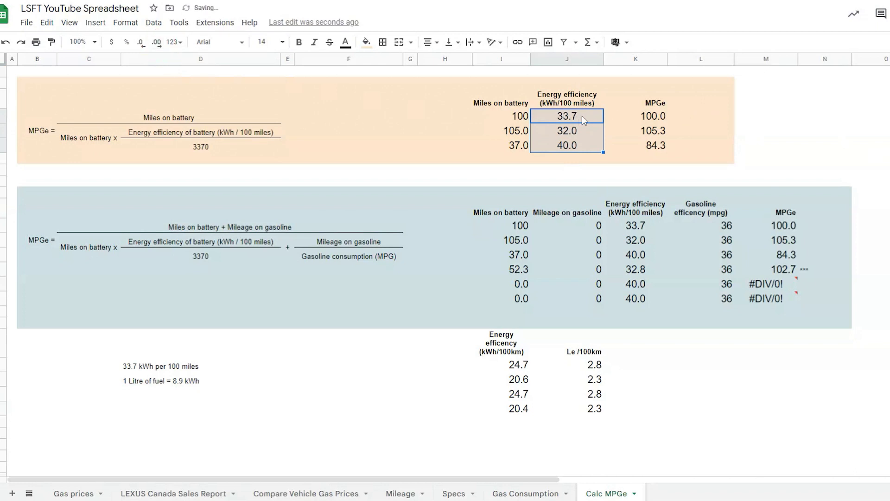
{"action": "left_click", "coordinate": [717, 120]}
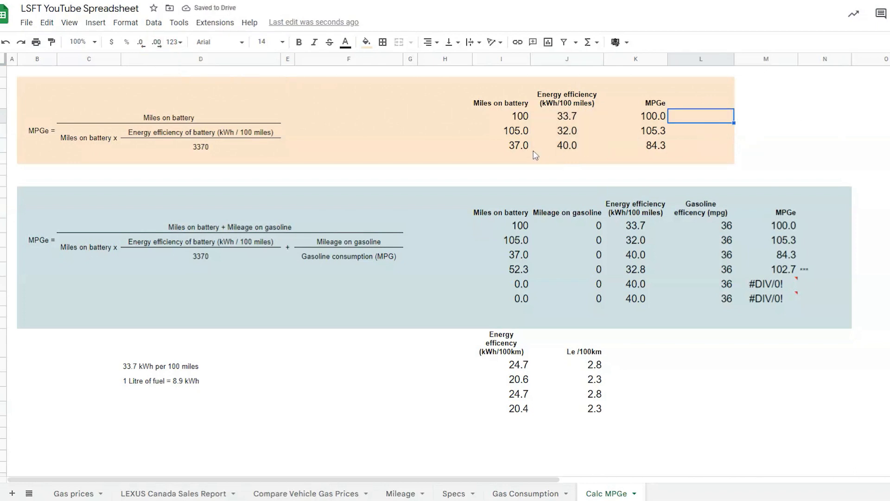
{"action": "left_click", "coordinate": [517, 148]}
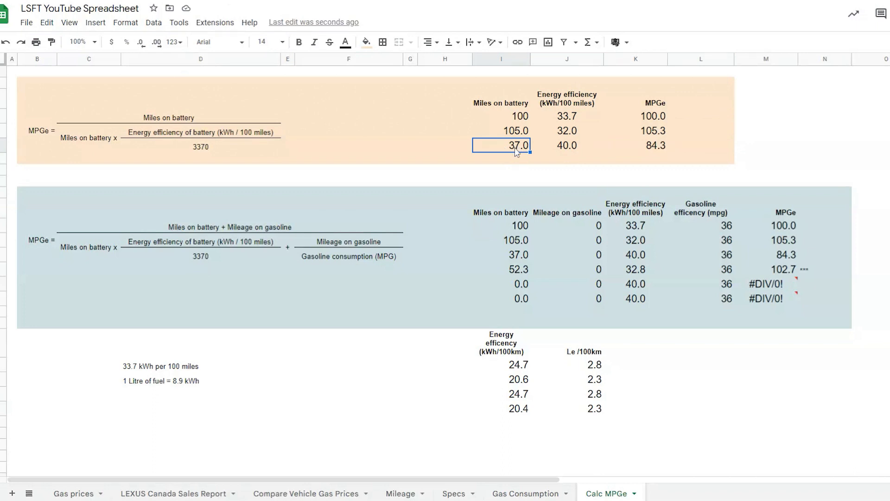
{"action": "left_click", "coordinate": [563, 150]}
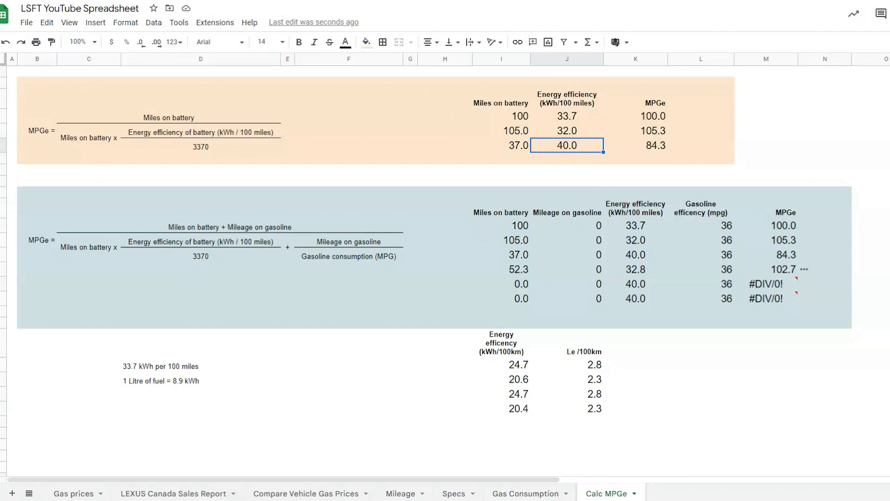
{"action": "left_click", "coordinate": [649, 149]}
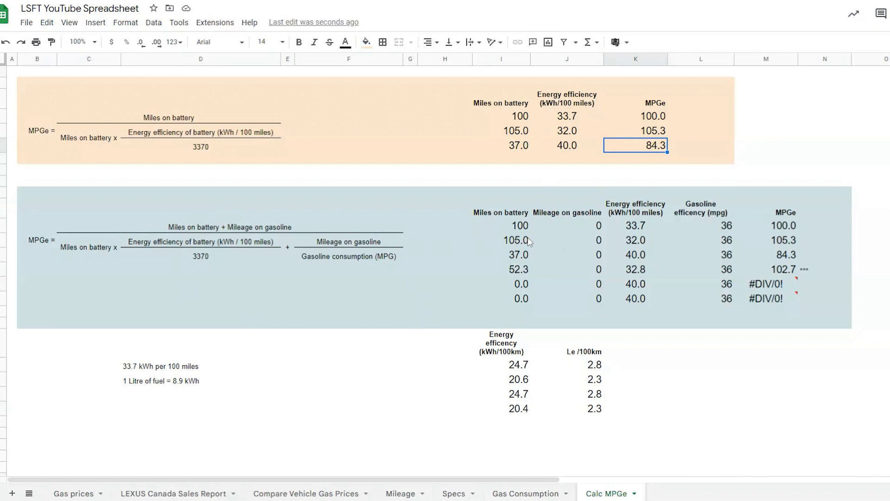
{"action": "left_click_drag", "start_coordinate": [523, 228], "coordinate": [783, 256]}
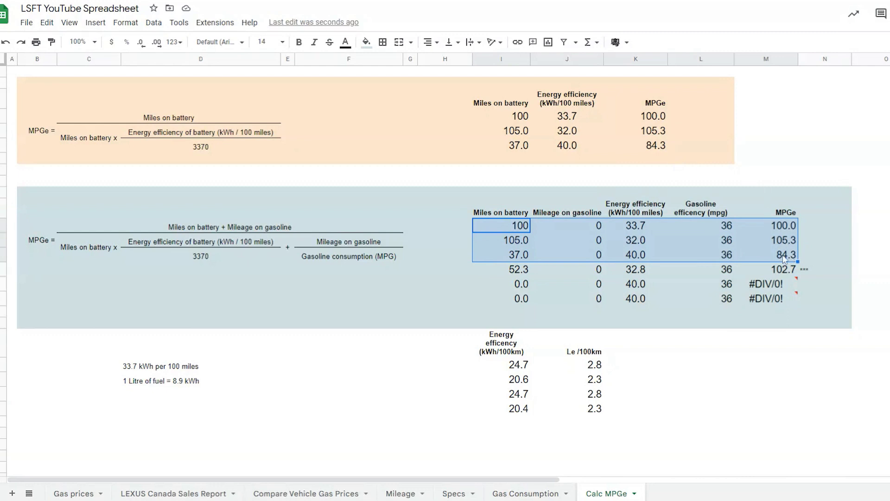
{"action": "left_click_drag", "start_coordinate": [514, 273], "coordinate": [775, 270]}
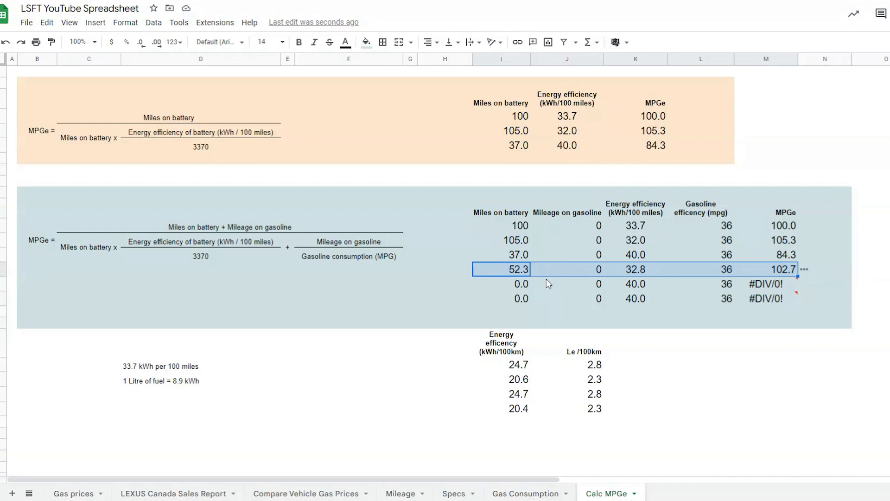
{"action": "left_click", "coordinate": [503, 270]}
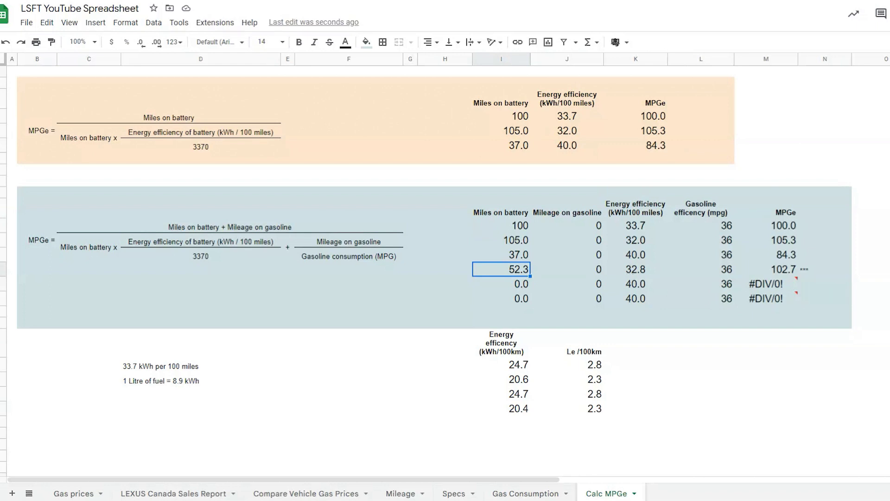
{"action": "left_click", "coordinate": [631, 273]}
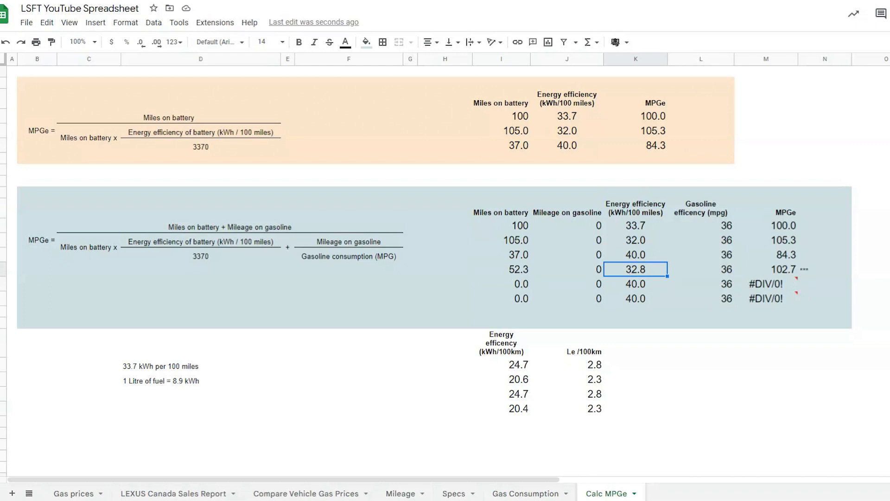
{"action": "left_click", "coordinate": [784, 270]}
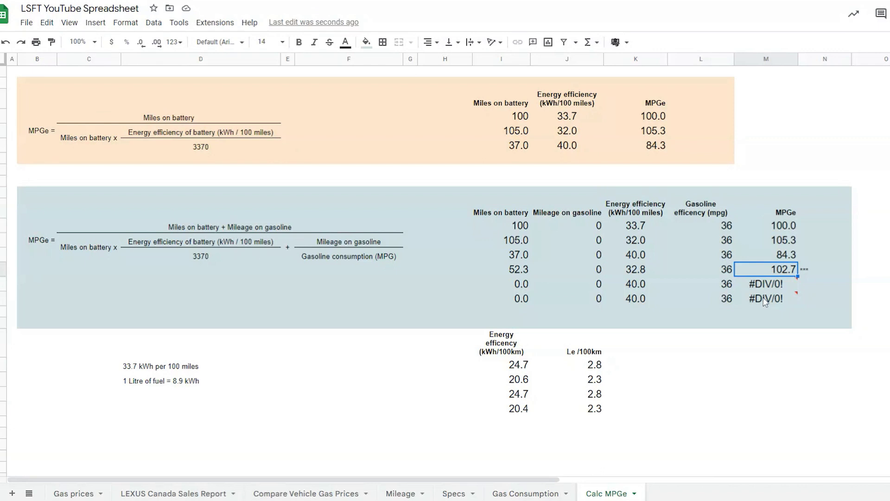
Enter 42 miles on battery in the row below 52.3, turning #DIV/0! into 84.3 MPGe
{"action": "mouse_move", "coordinate": [766, 301]}
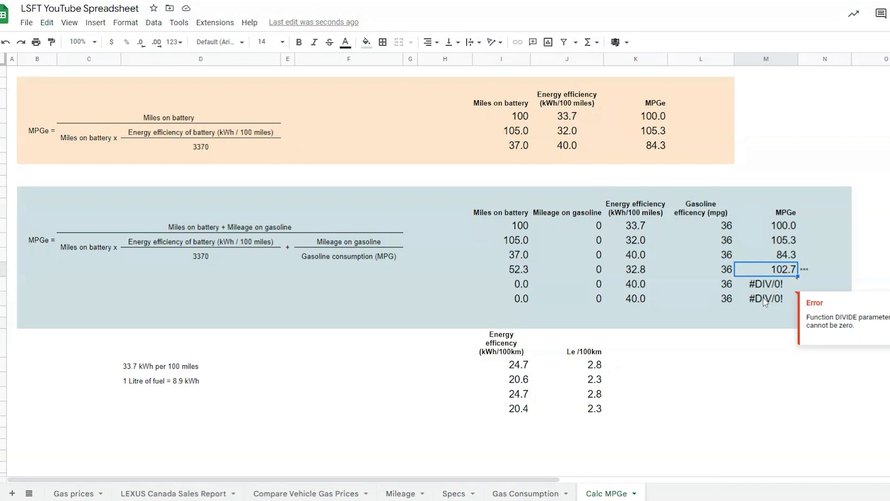
{"action": "left_click", "coordinate": [517, 288]}
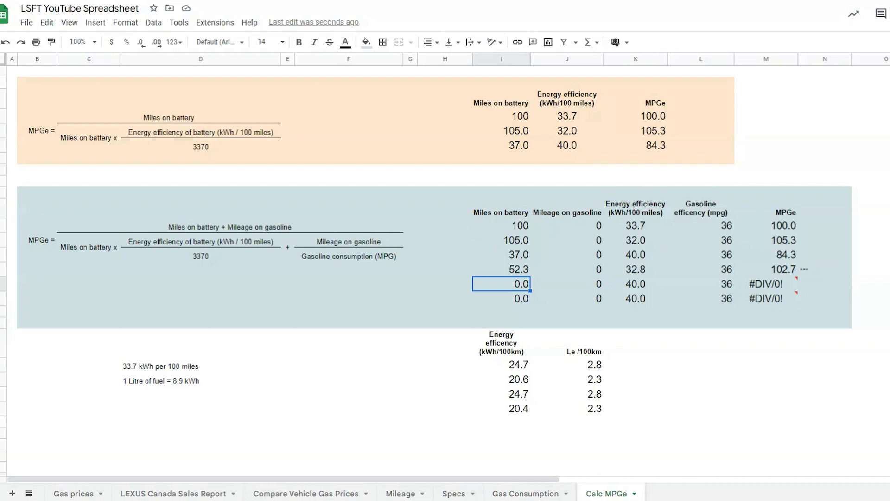
{"action": "type", "text": "42"}
{"action": "key", "text": "Return"}
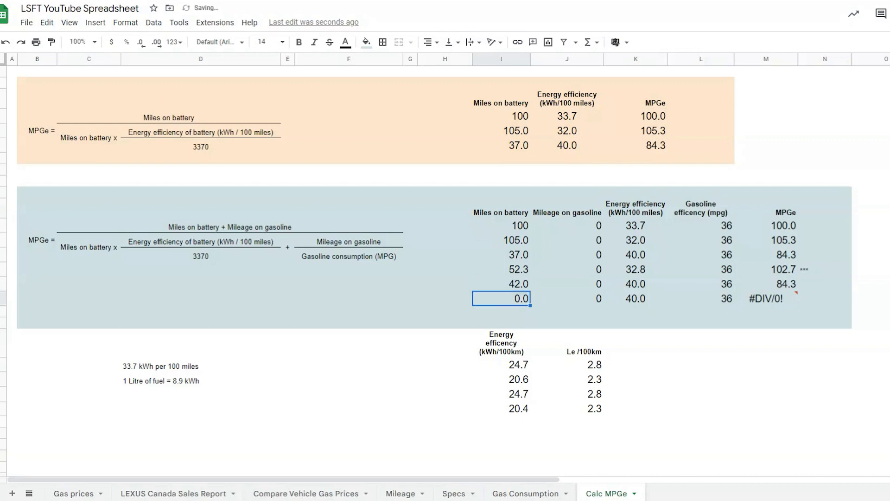
Give the 42.0-mile row 40 gasoline miles and confirm its MPGe drops to 50.9
{"action": "left_click", "coordinate": [592, 287]}
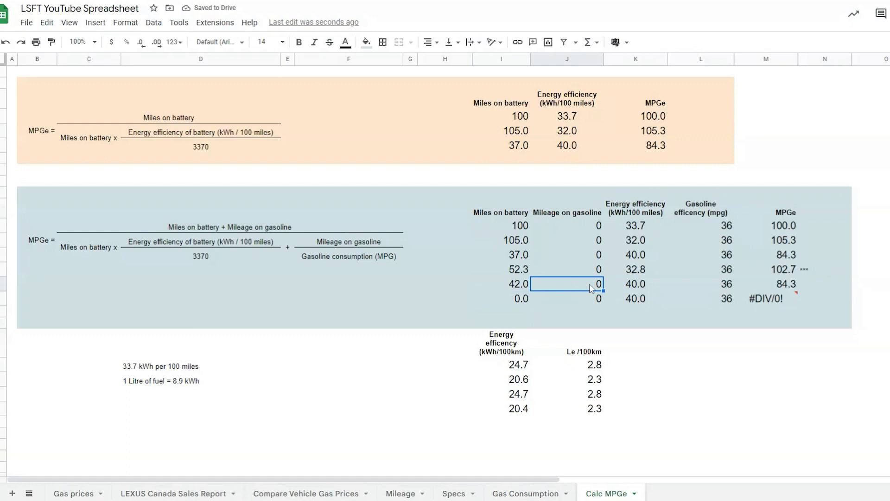
{"action": "type", "text": "40"}
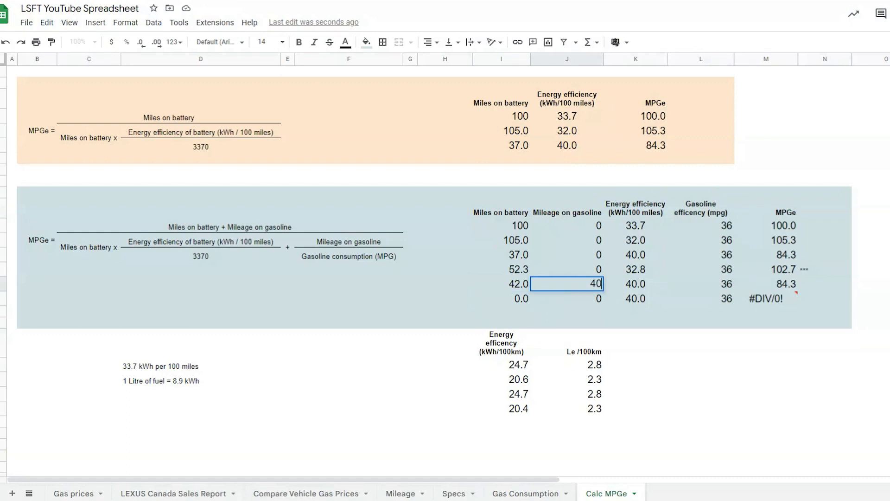
{"action": "key", "text": "Return"}
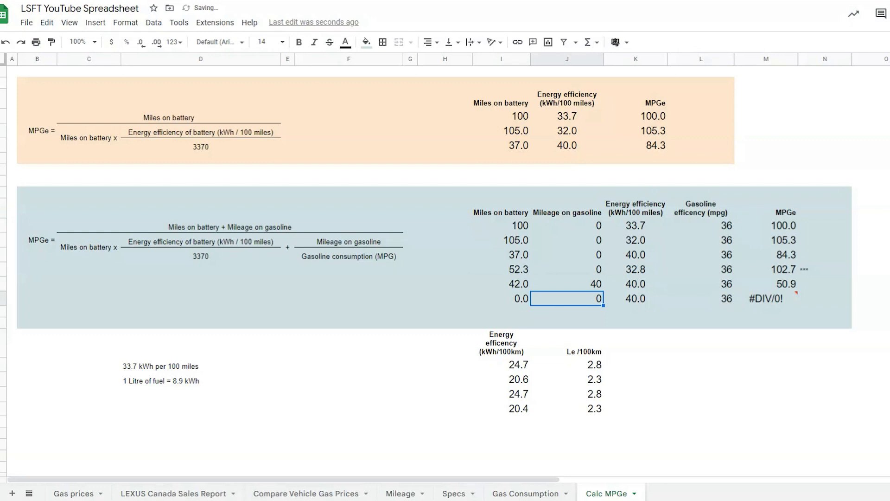
{"action": "left_click", "coordinate": [637, 284]}
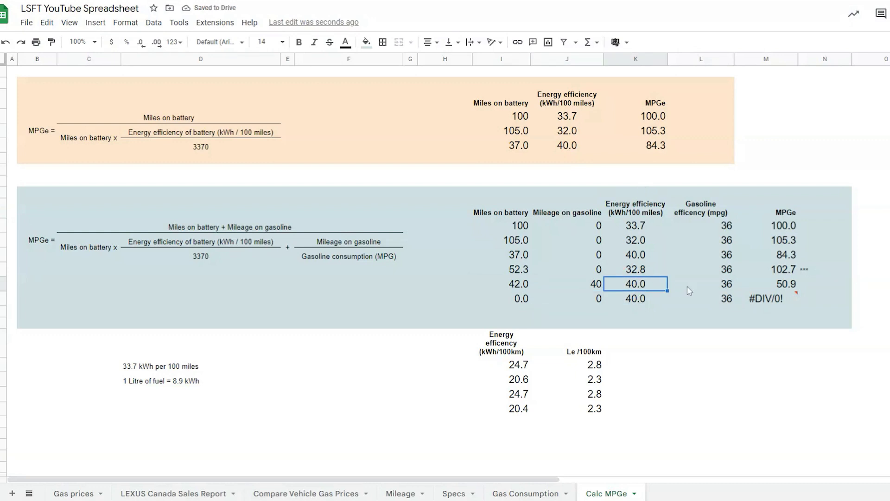
{"action": "left_click", "coordinate": [786, 283]}
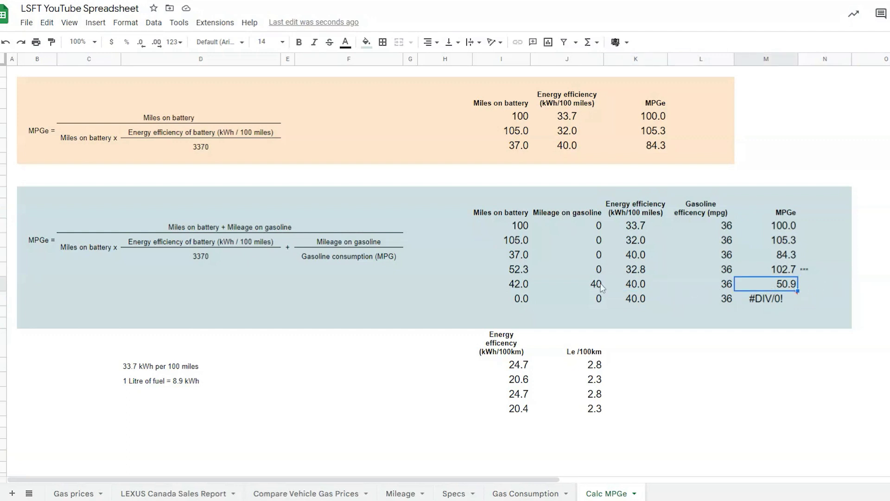
{"action": "left_click", "coordinate": [517, 302]}
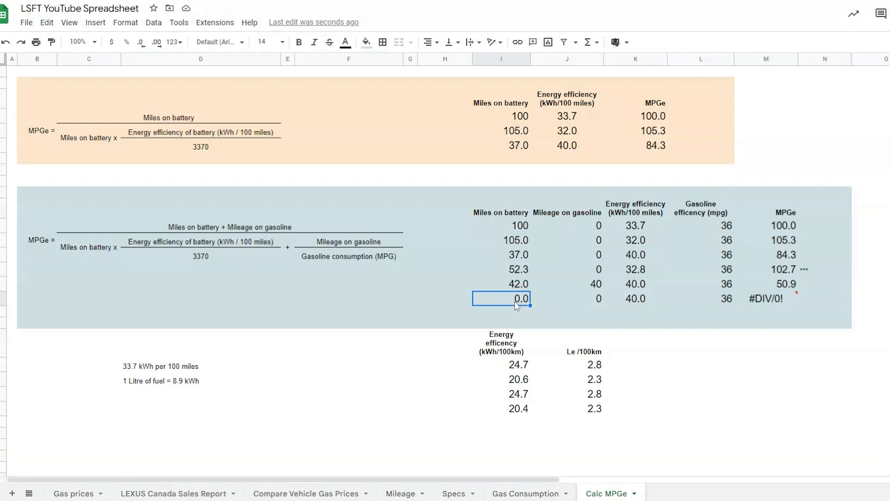
Fill the last row with 42 battery miles, 40 gasoline miles and 32.8 kWh/100 miles, giving 54.0 MPGe
{"action": "type", "text": "42"}
{"action": "key", "text": "Return"}
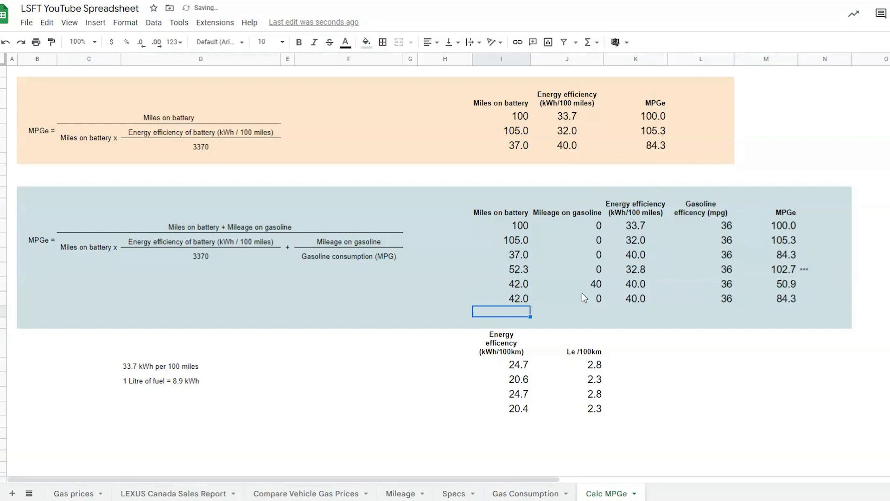
{"action": "left_click", "coordinate": [599, 301]}
{"action": "type", "text": "40"}
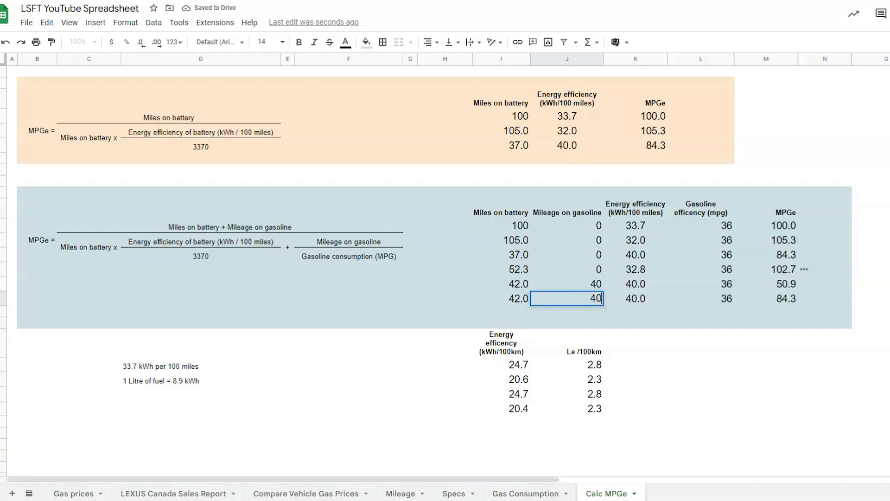
{"action": "key", "text": "Return"}
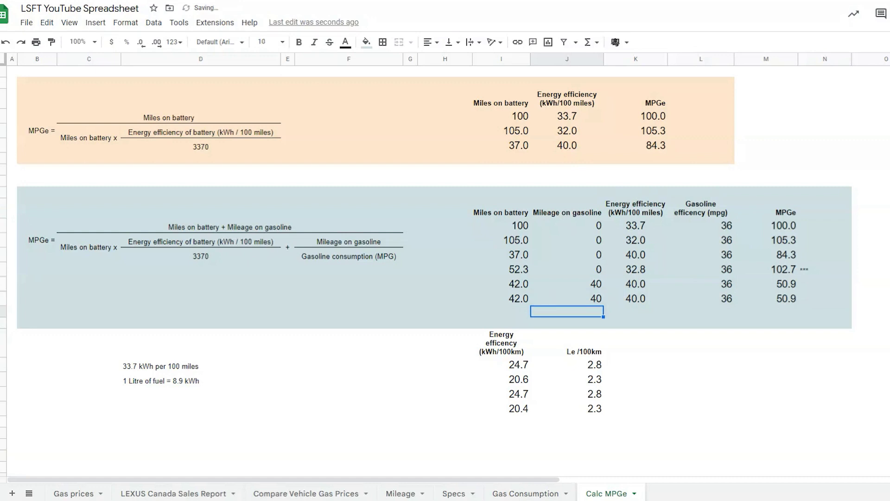
{"action": "left_click", "coordinate": [639, 301]}
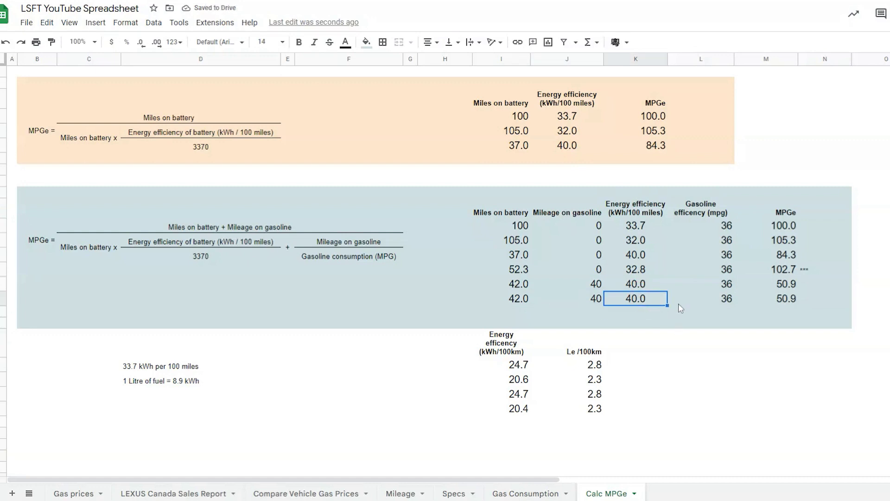
{"action": "left_click", "coordinate": [642, 271]}
{"action": "left_click", "coordinate": [628, 301]}
{"action": "type", "text": "3"}
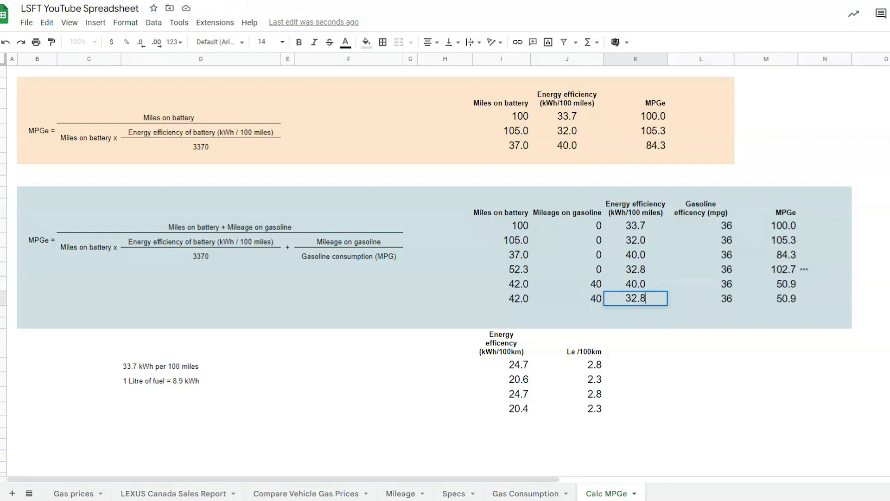
{"action": "type", "text": "2.8"}
{"action": "key", "text": "Return"}
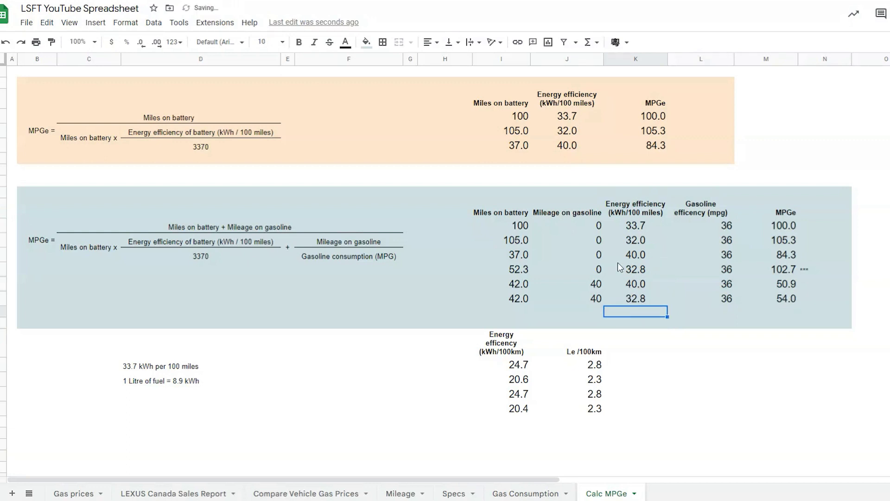
{"action": "left_click", "coordinate": [784, 302]}
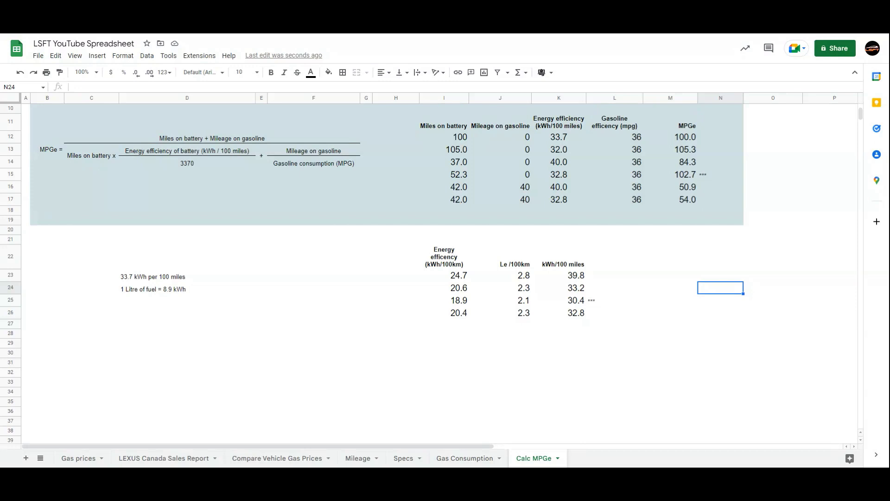
Check the note stating 1 litre of fuel equals 8.9 kWh
{"action": "left_click", "coordinate": [131, 293]}
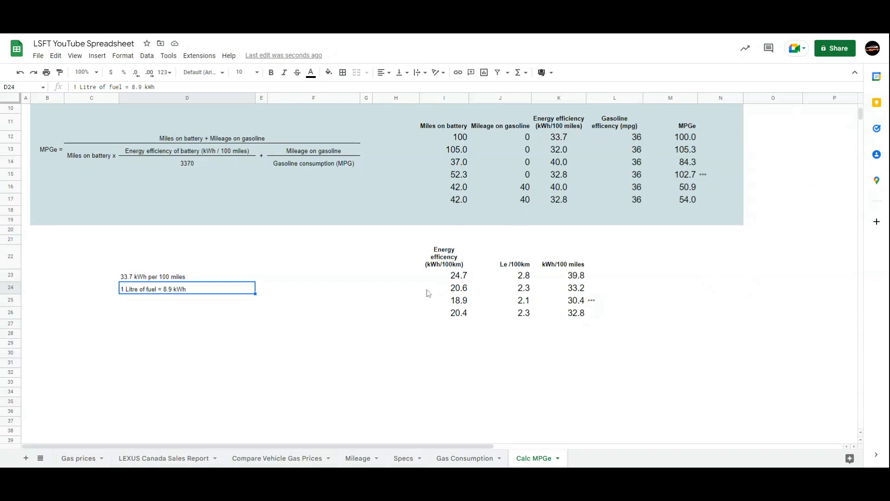
{"action": "left_click", "coordinate": [462, 278]}
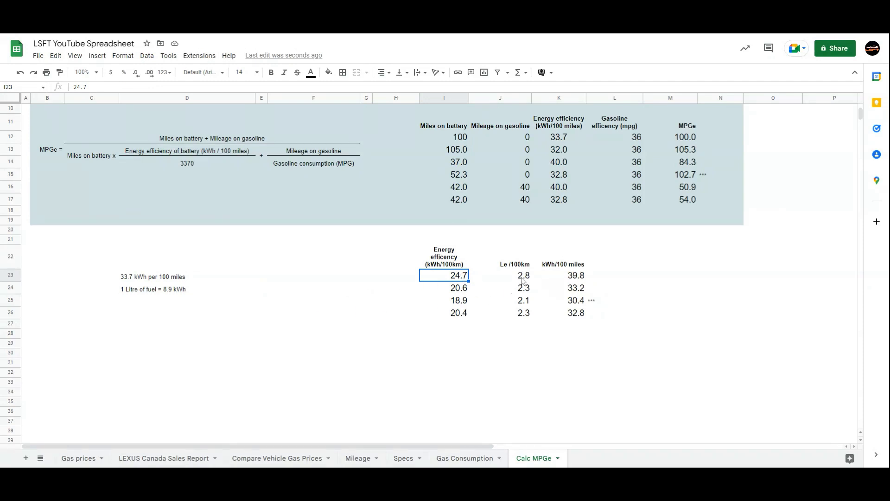
{"action": "left_click", "coordinate": [522, 278]}
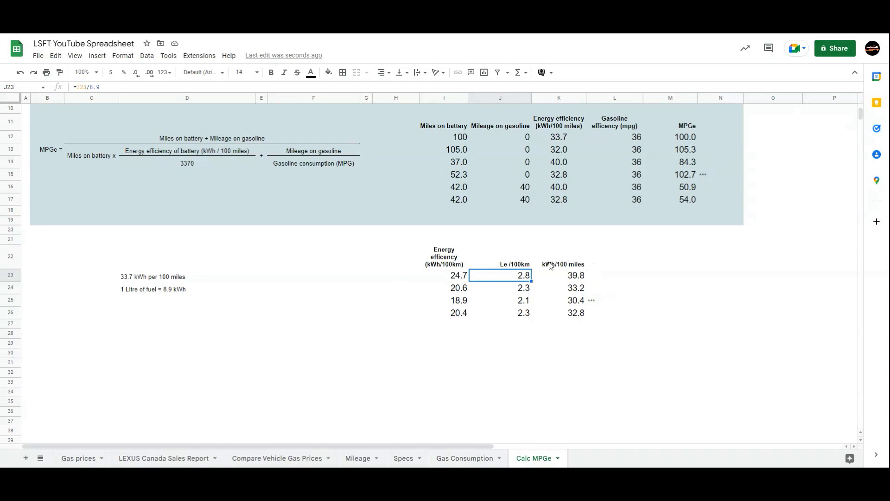
{"action": "left_click", "coordinate": [575, 278]}
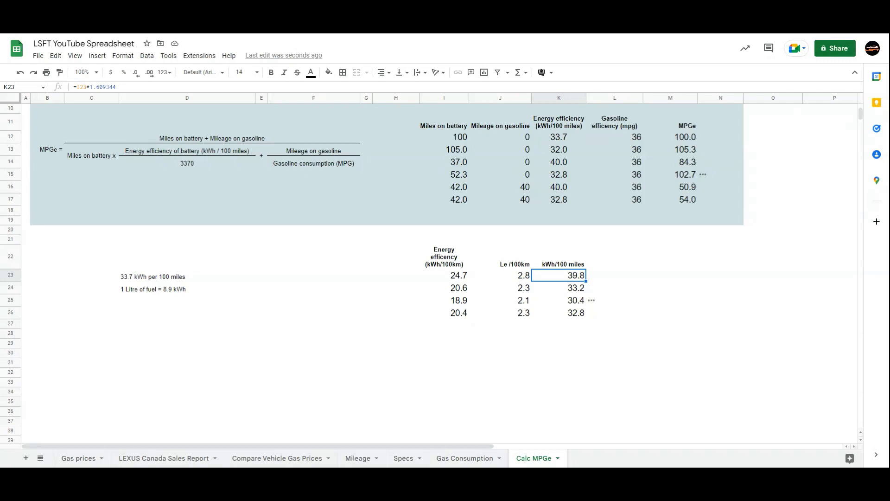
{"action": "left_click", "coordinate": [459, 292]}
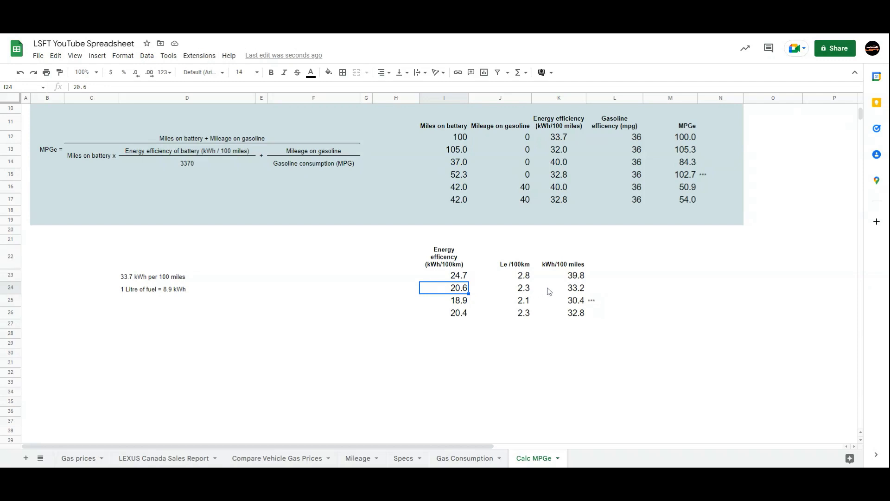
{"action": "left_click", "coordinate": [528, 294]}
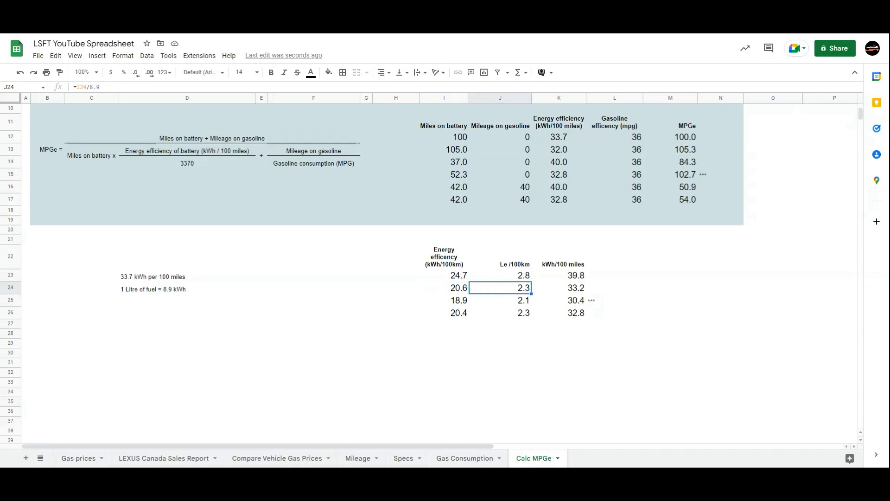
{"action": "left_click", "coordinate": [461, 303]}
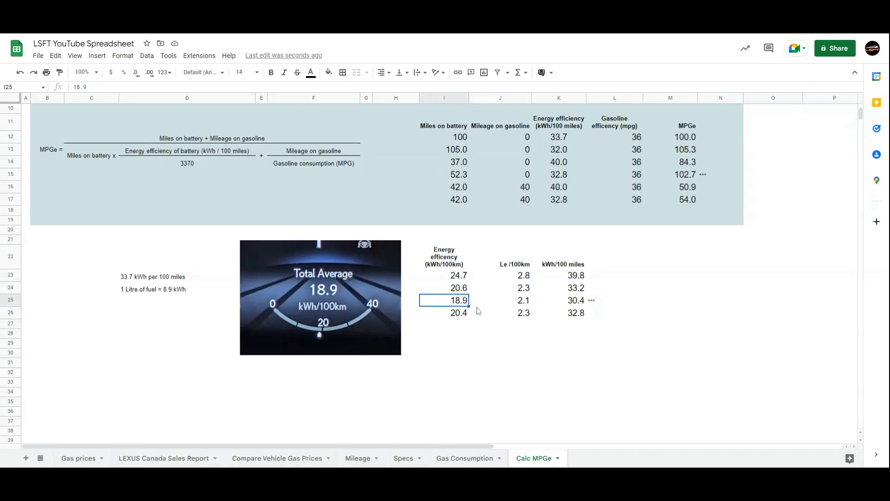
{"action": "left_click", "coordinate": [520, 305]}
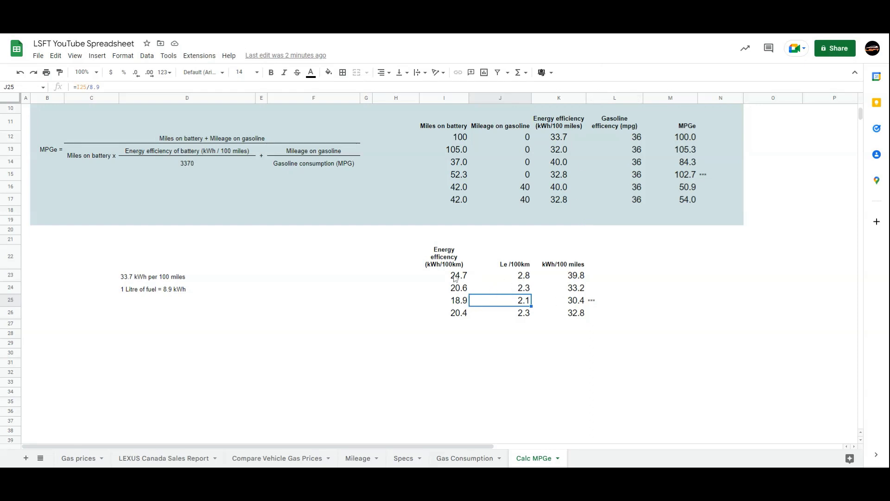
{"action": "left_click", "coordinate": [461, 299]}
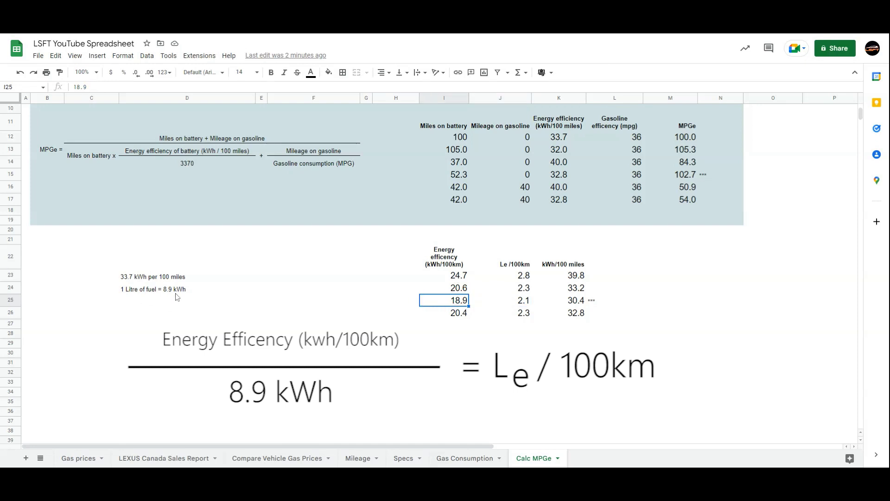
{"action": "left_click", "coordinate": [520, 304]}
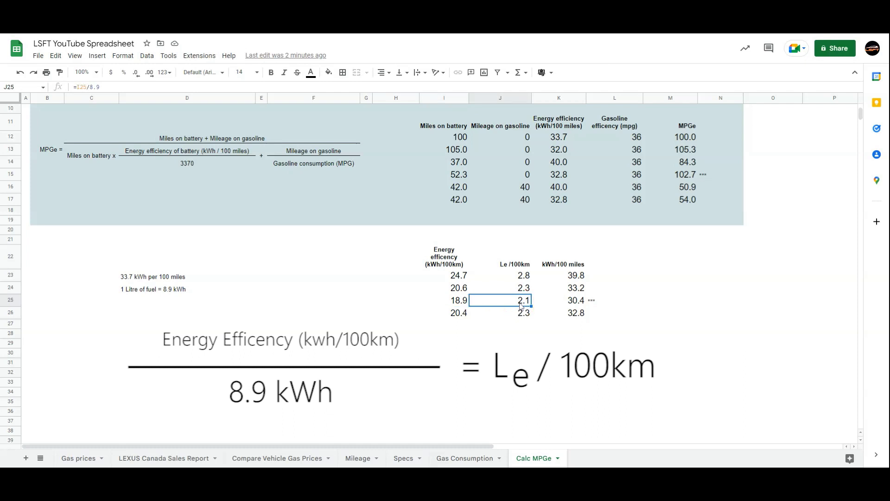